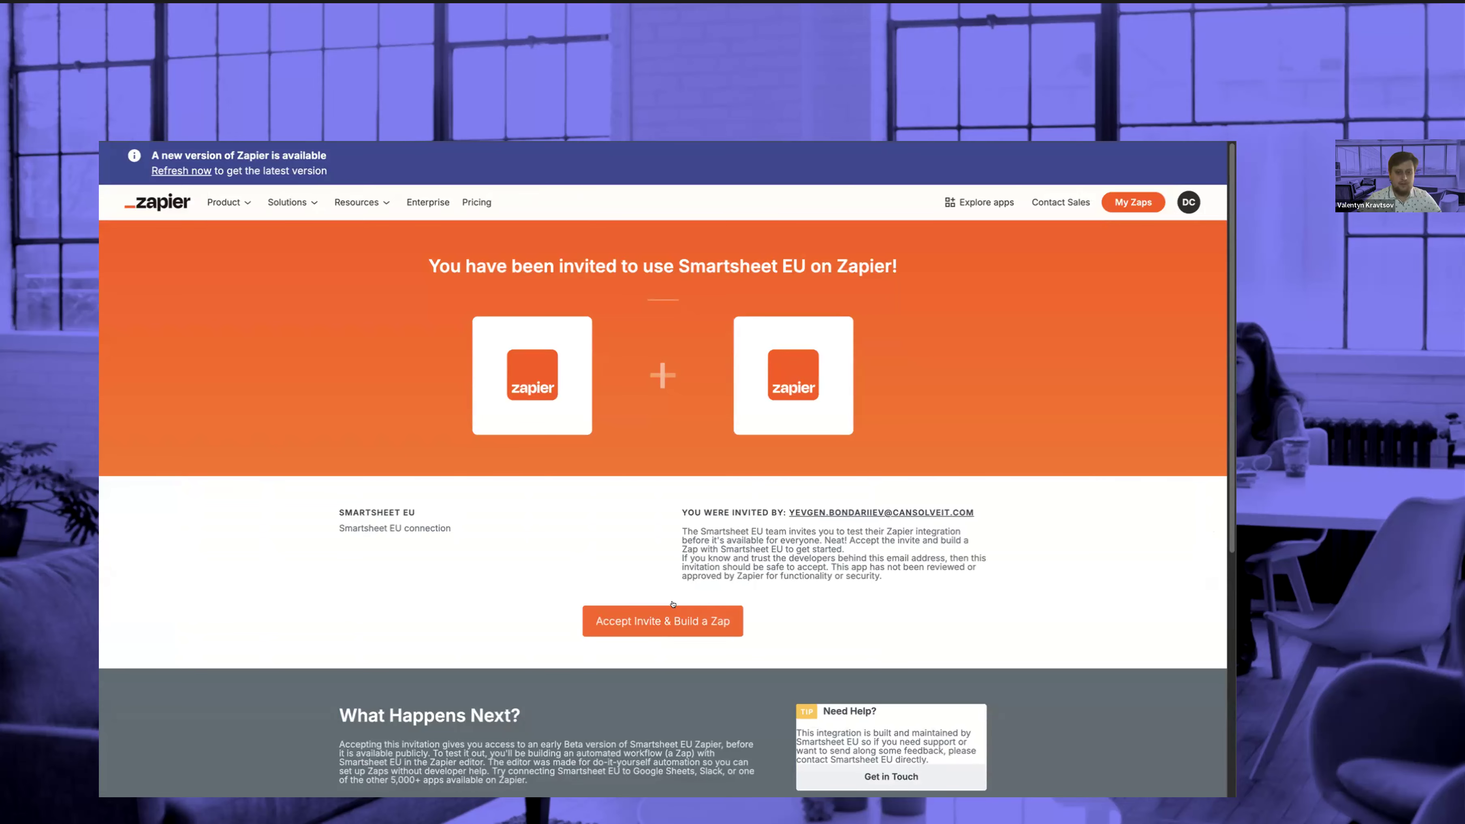
# Accept the invitation to use Smartsheet EU on Zapier and build a Zap
pyautogui.click(655, 618)
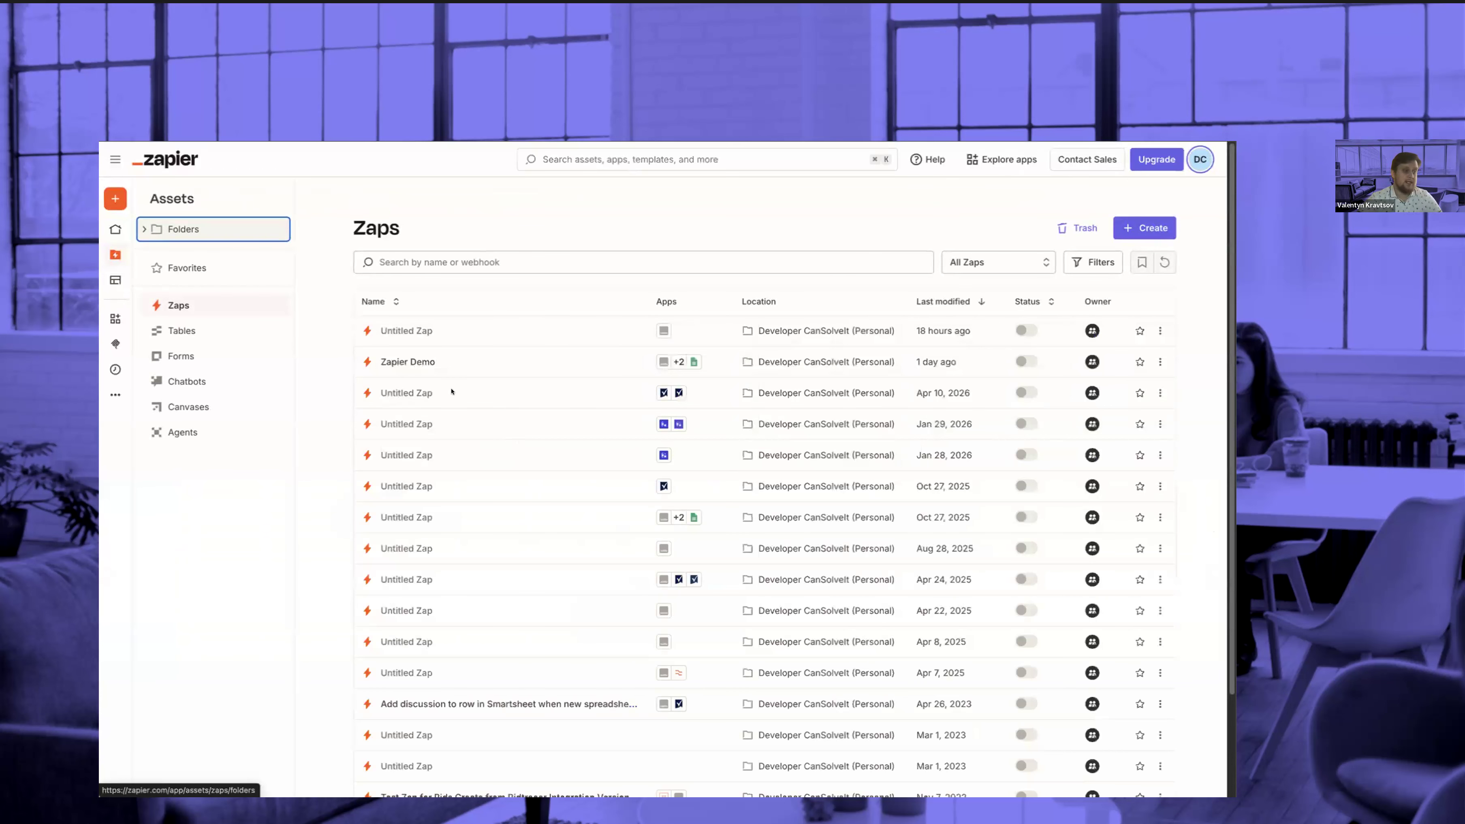
pyautogui.moveTo(128, 198)
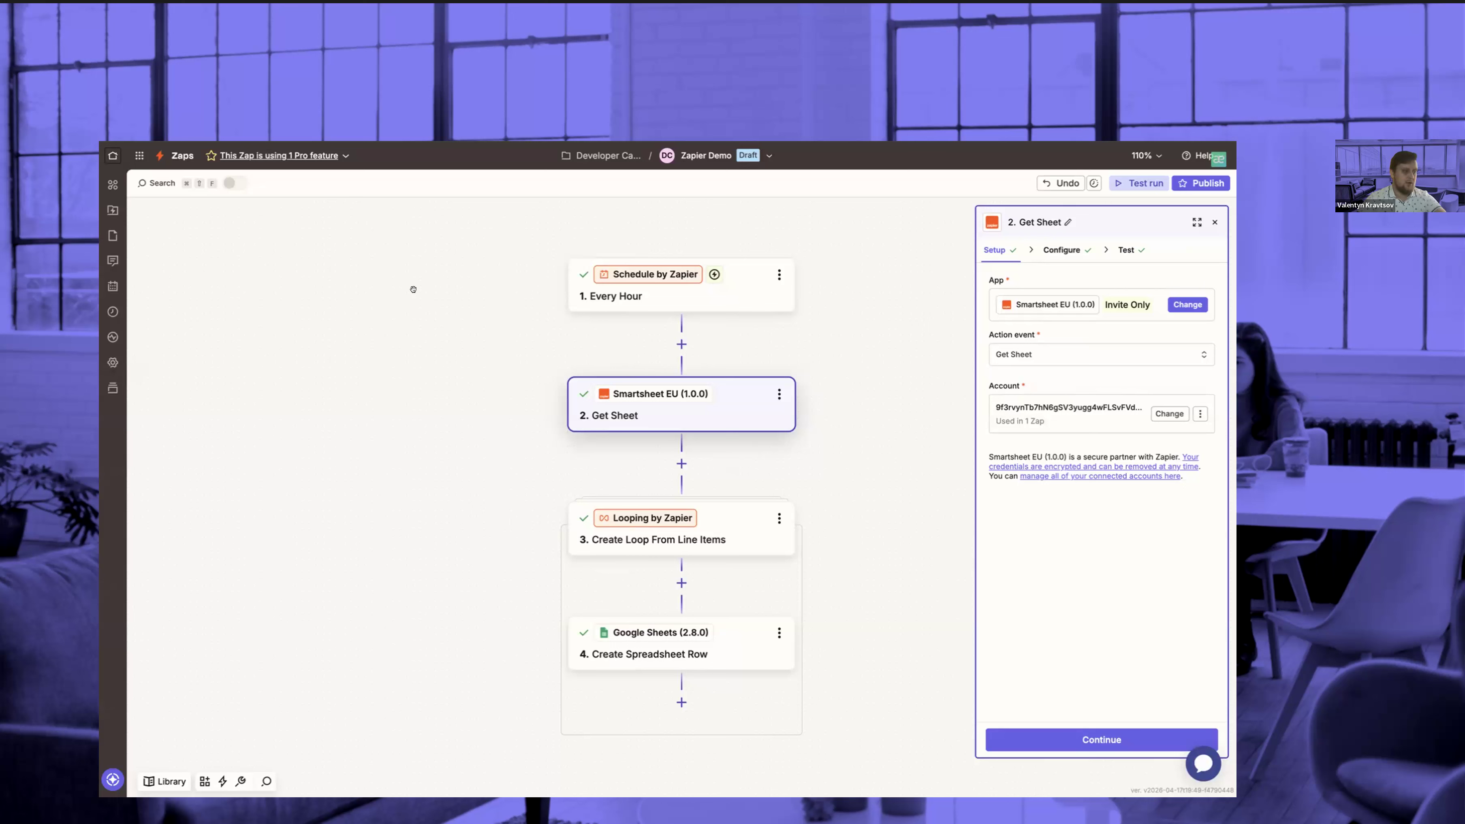
# View the app and trigger event setup of the Every Hour schedule trigger in the Zapier Demo Zap
pyautogui.click(719, 292)
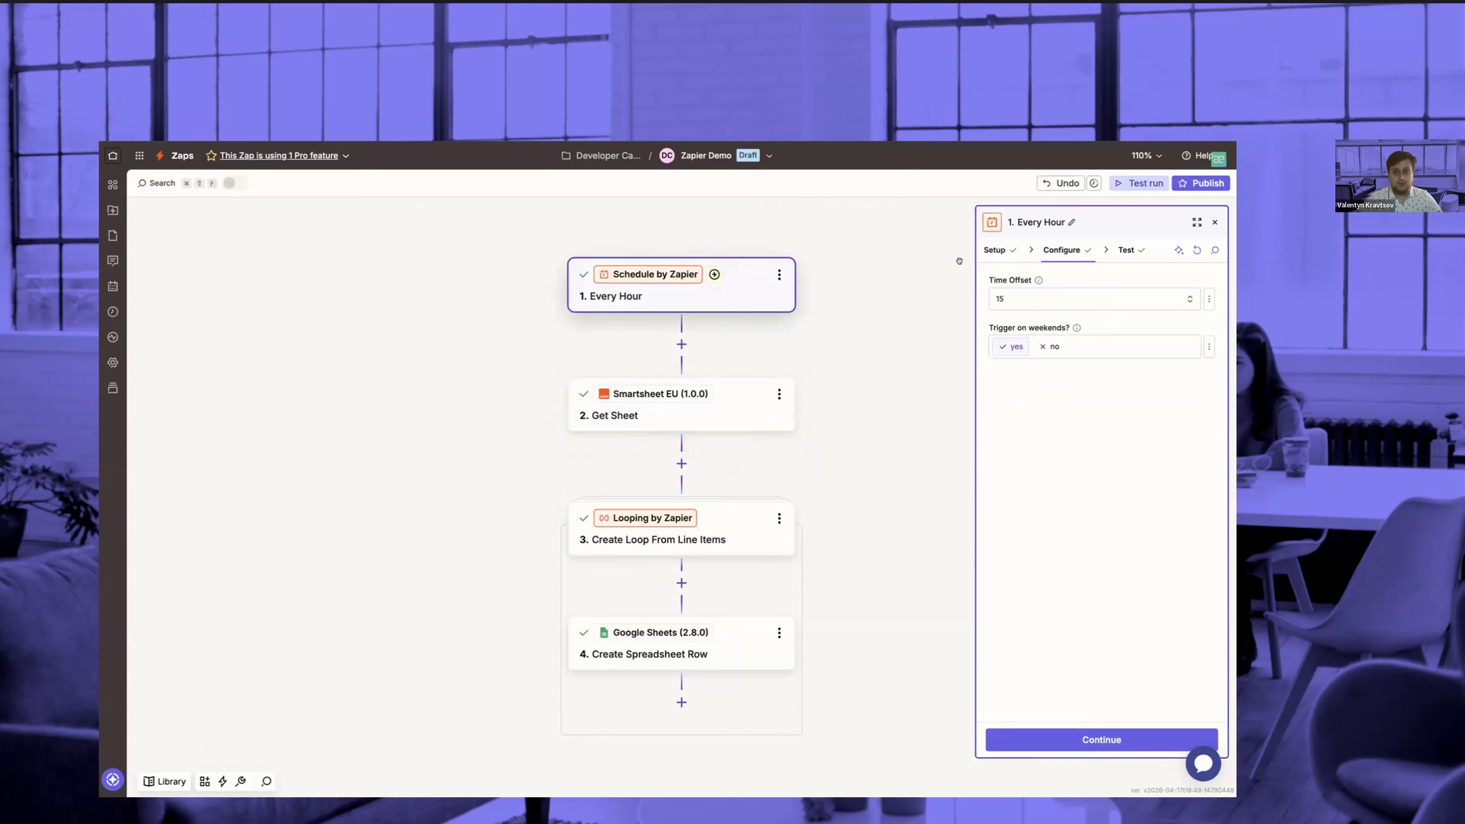
pyautogui.click(1008, 259)
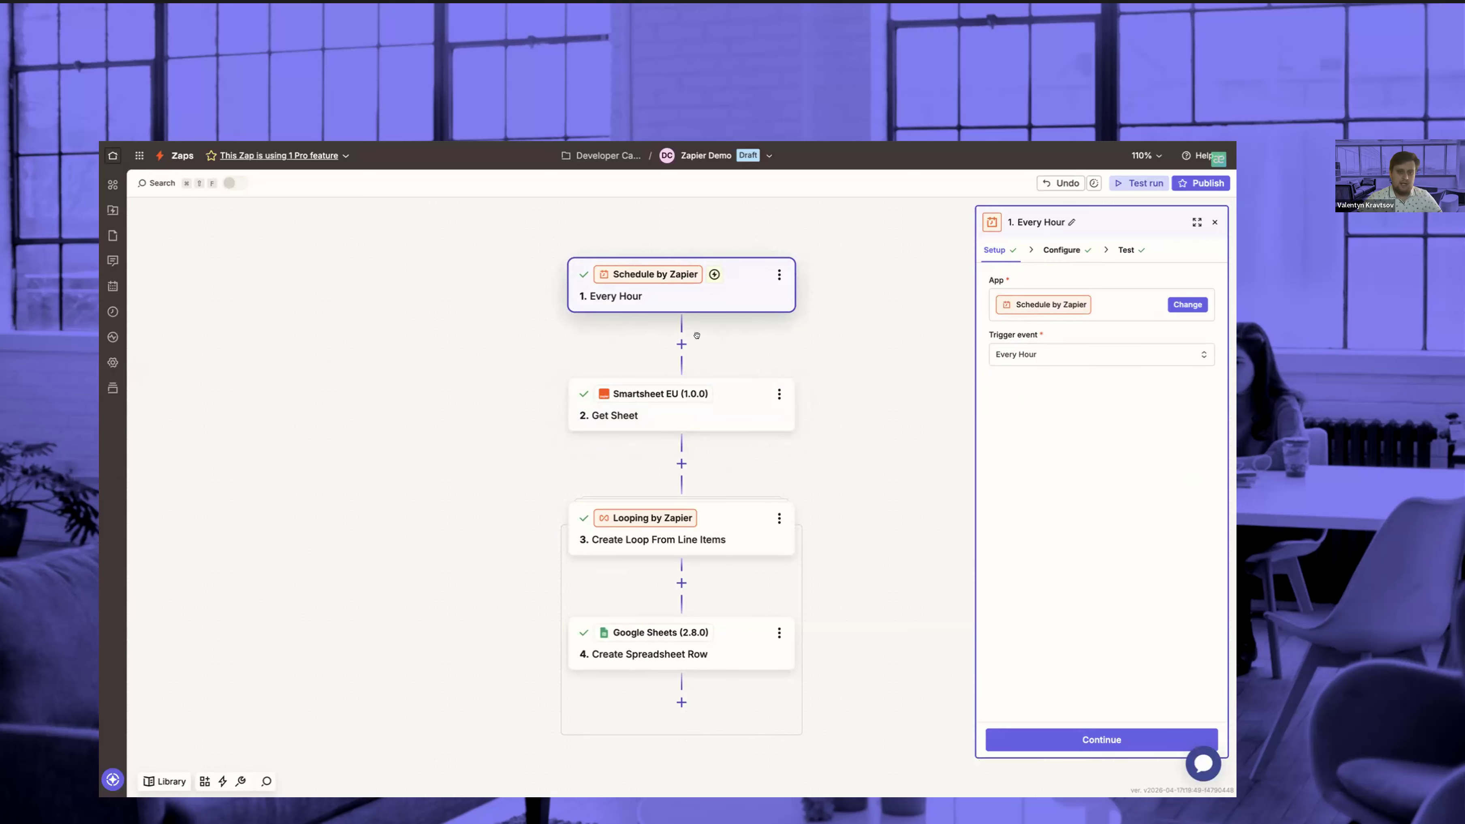
# Add a Smartsheet EU (1.0.0) step directly after the Every Hour trigger, finding the app with the search term "eu"
pyautogui.click(681, 344)
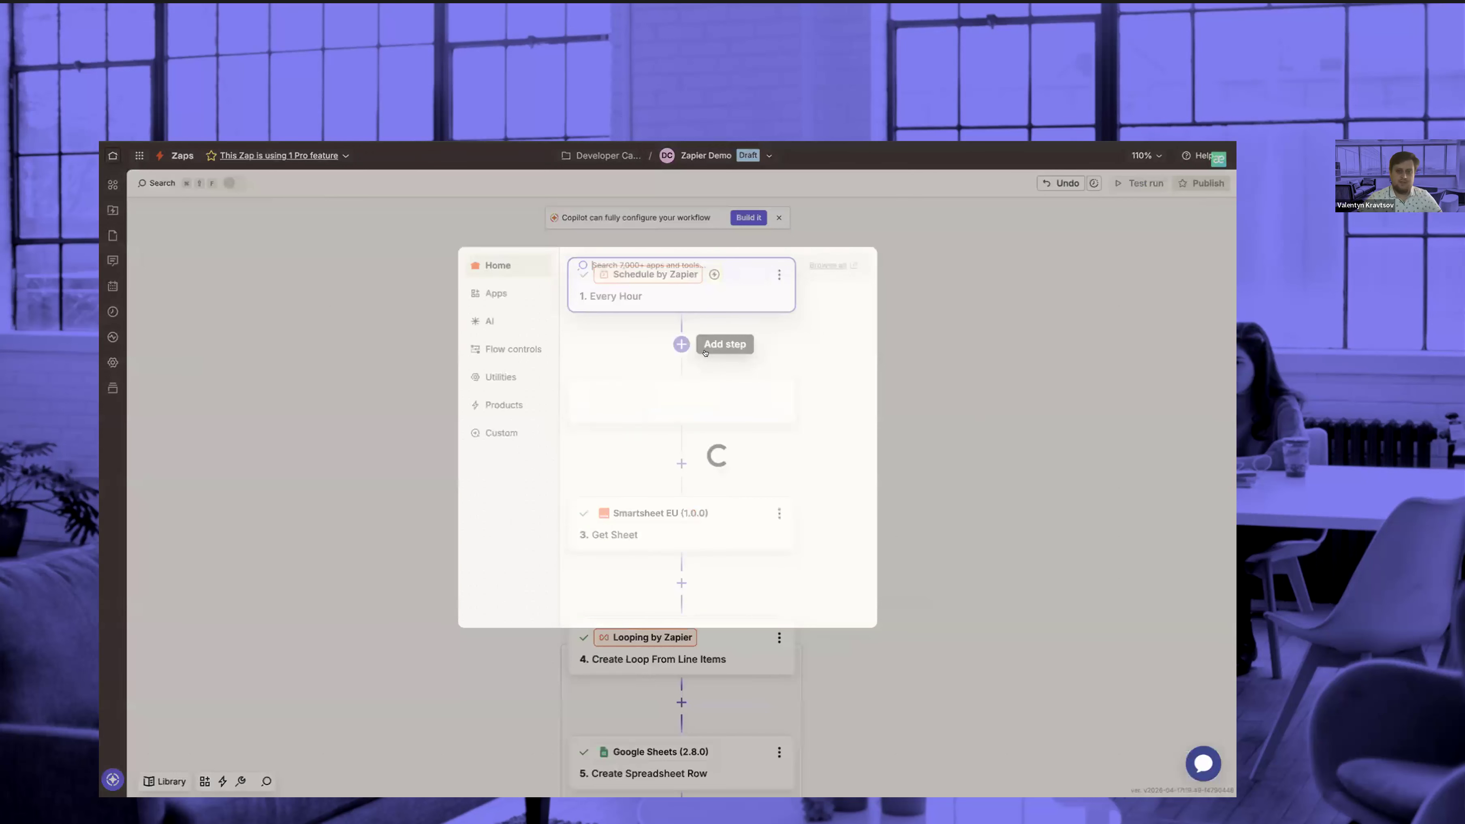
pyautogui.write('eu')
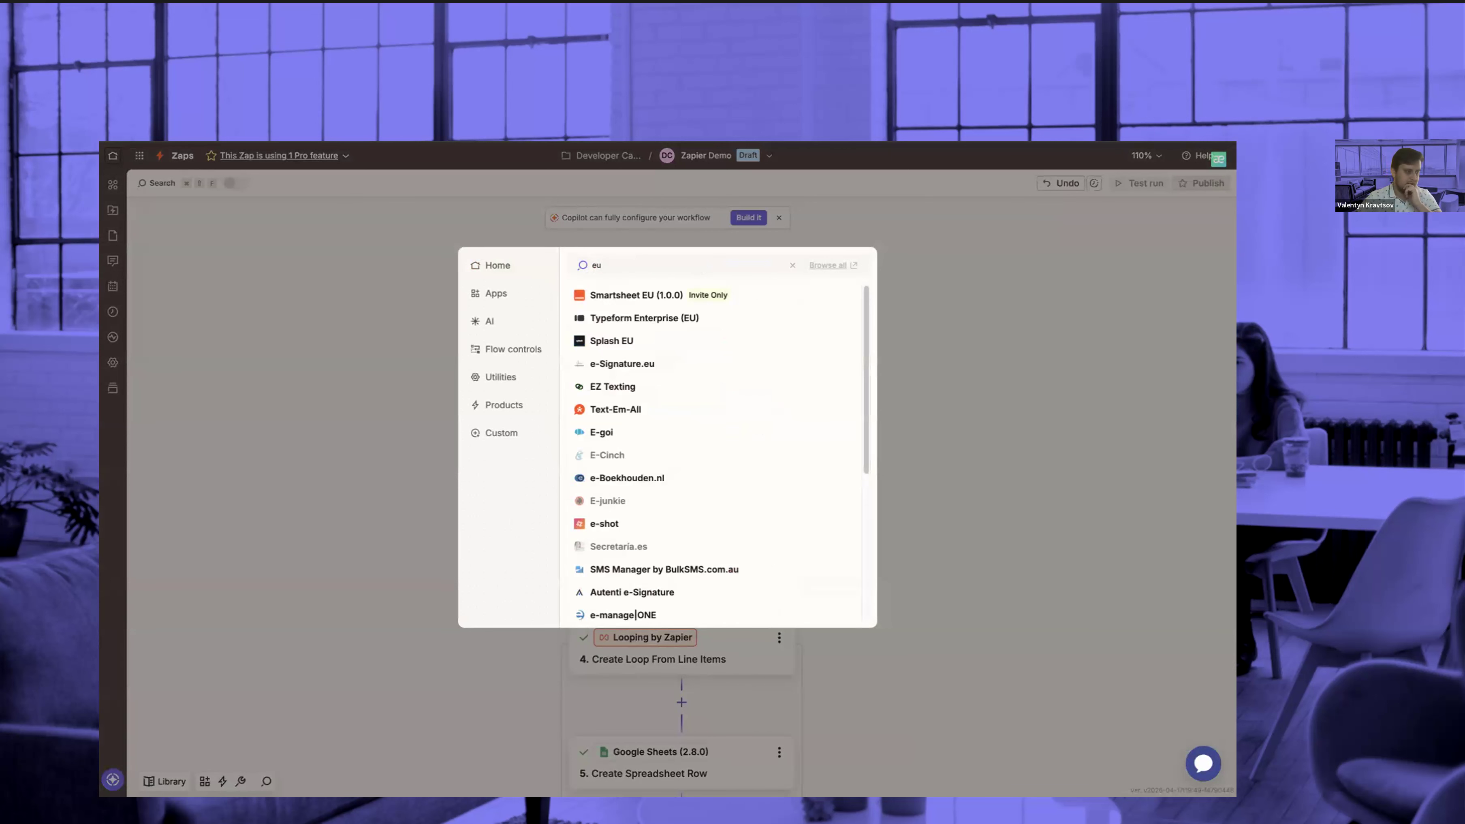
pyautogui.click(667, 294)
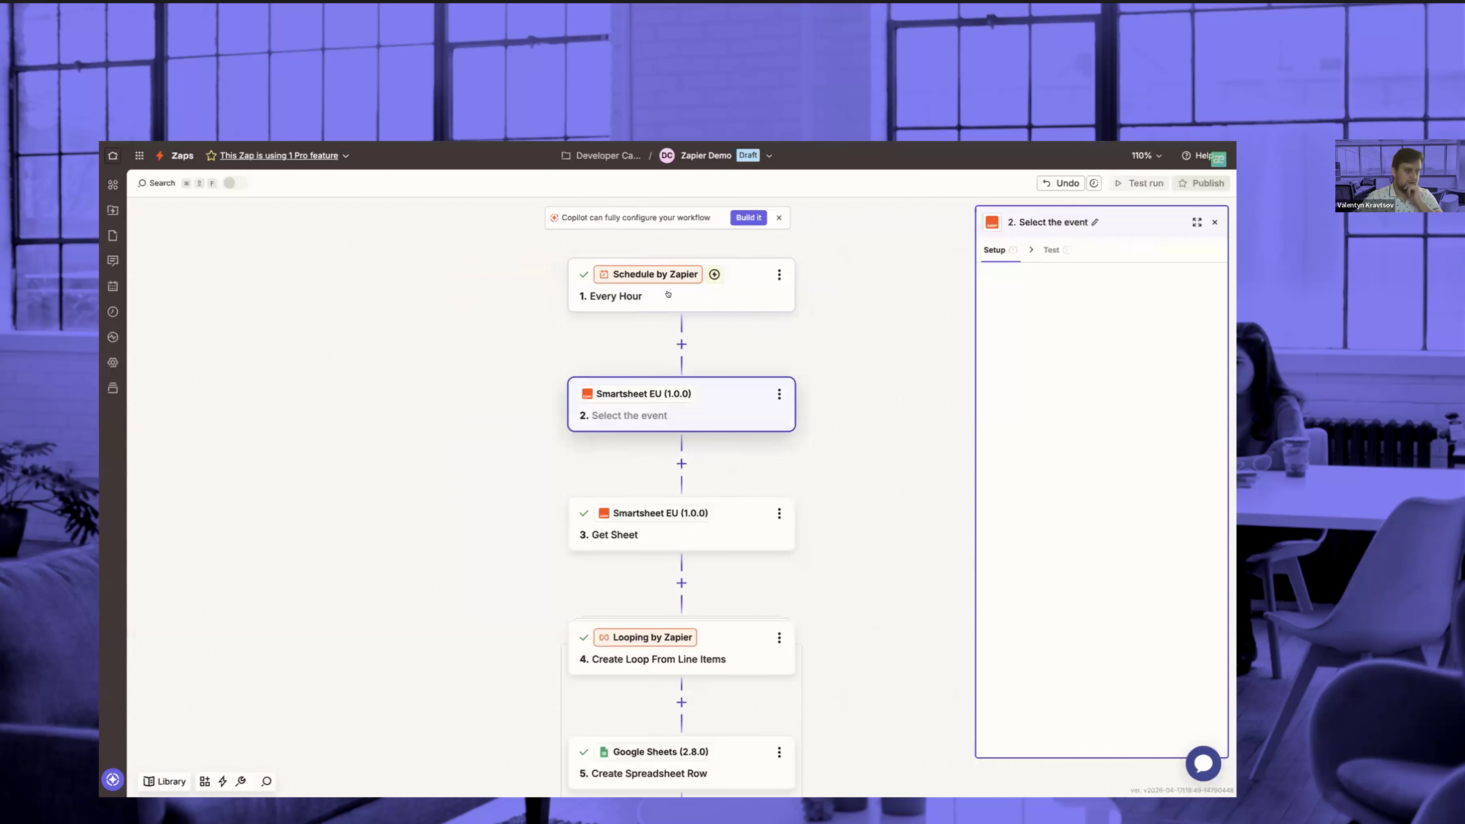
# Delete the Smartsheet EU step that has no event selected
pyautogui.click(779, 397)
pyautogui.click(817, 498)
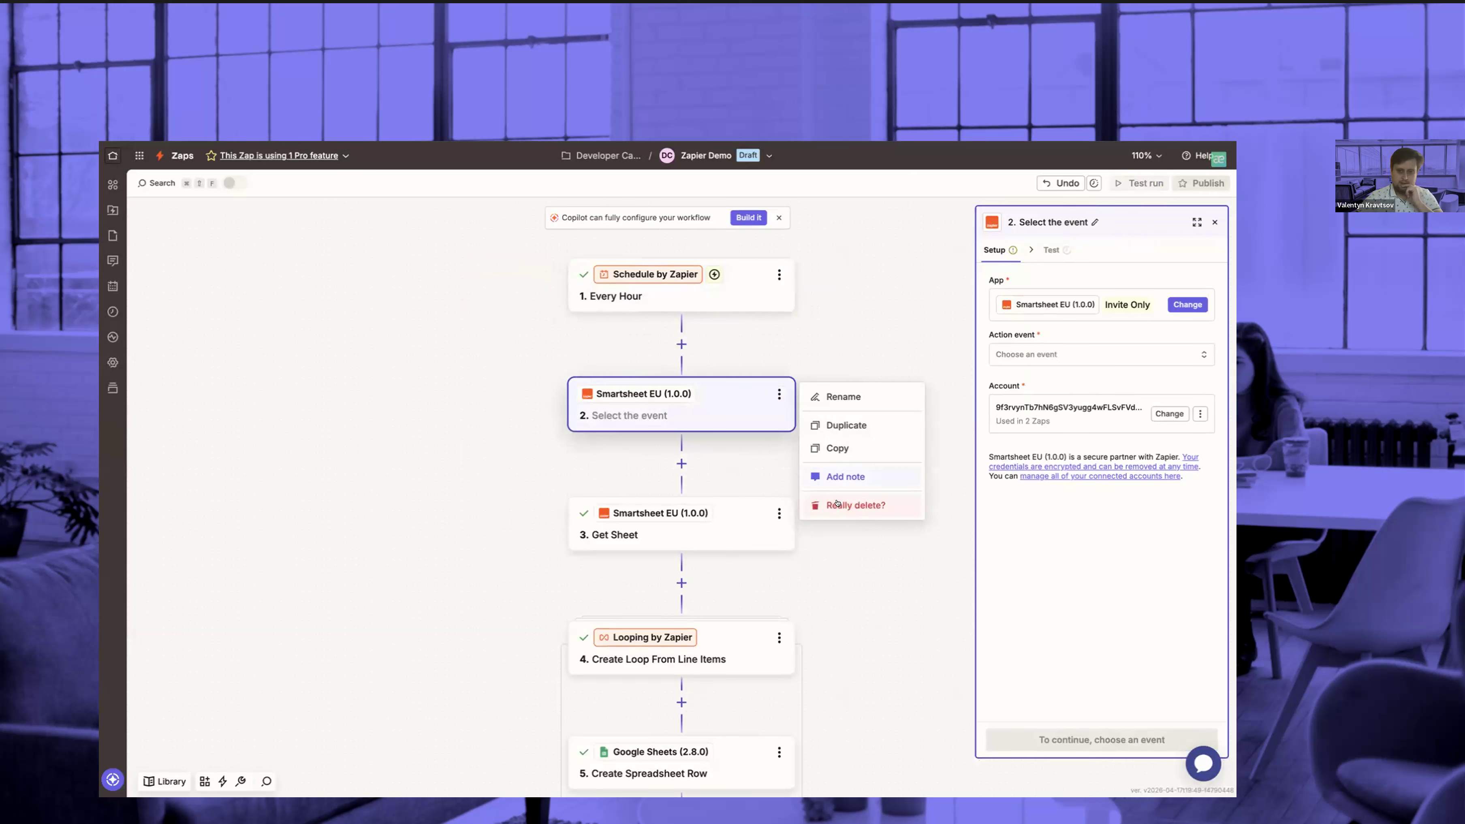
pyautogui.click(829, 505)
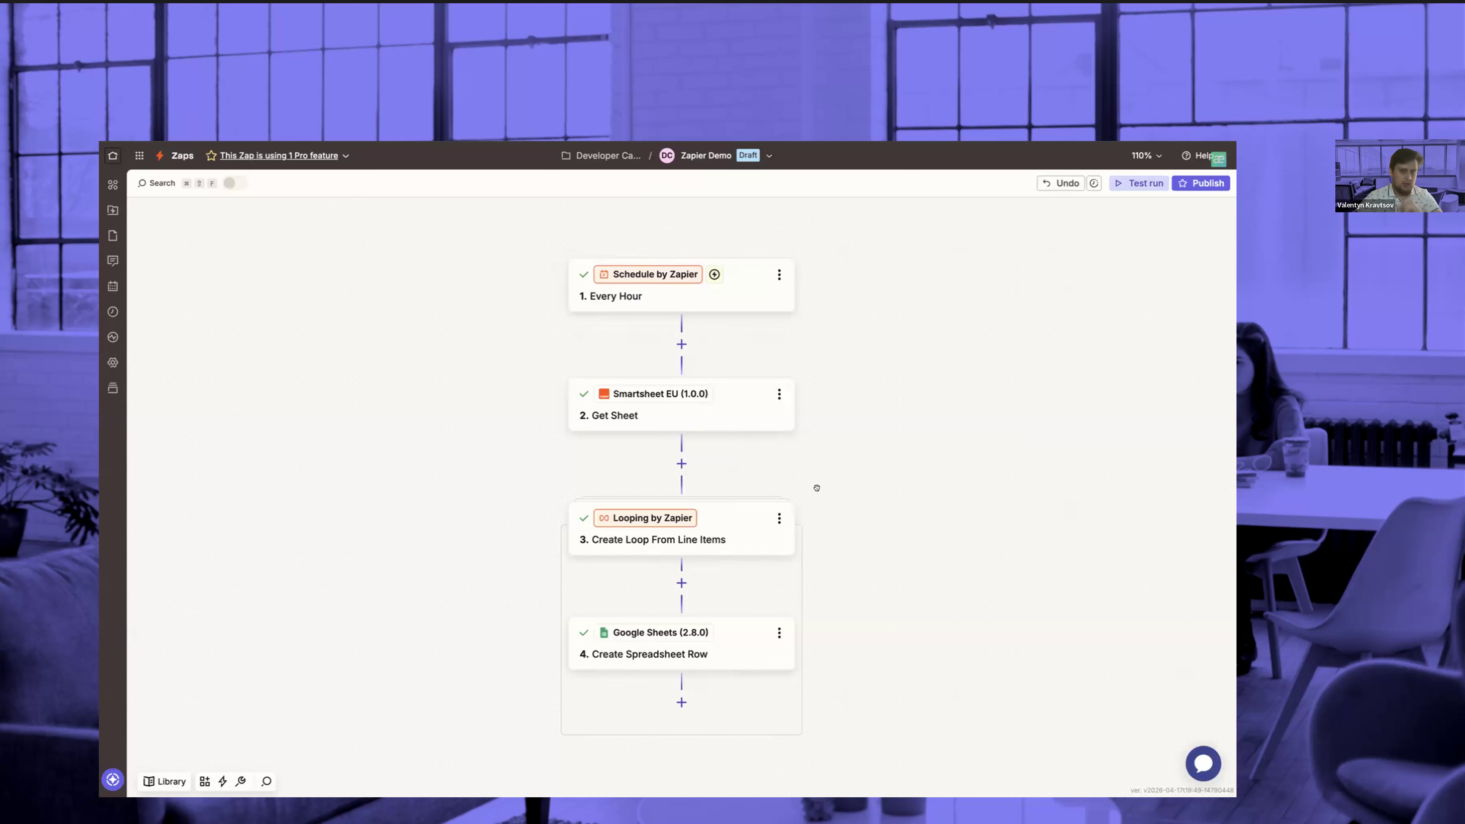
# Review the setup of the Get Sheet step and the action events Smartsheet EU offers
pyautogui.click(706, 416)
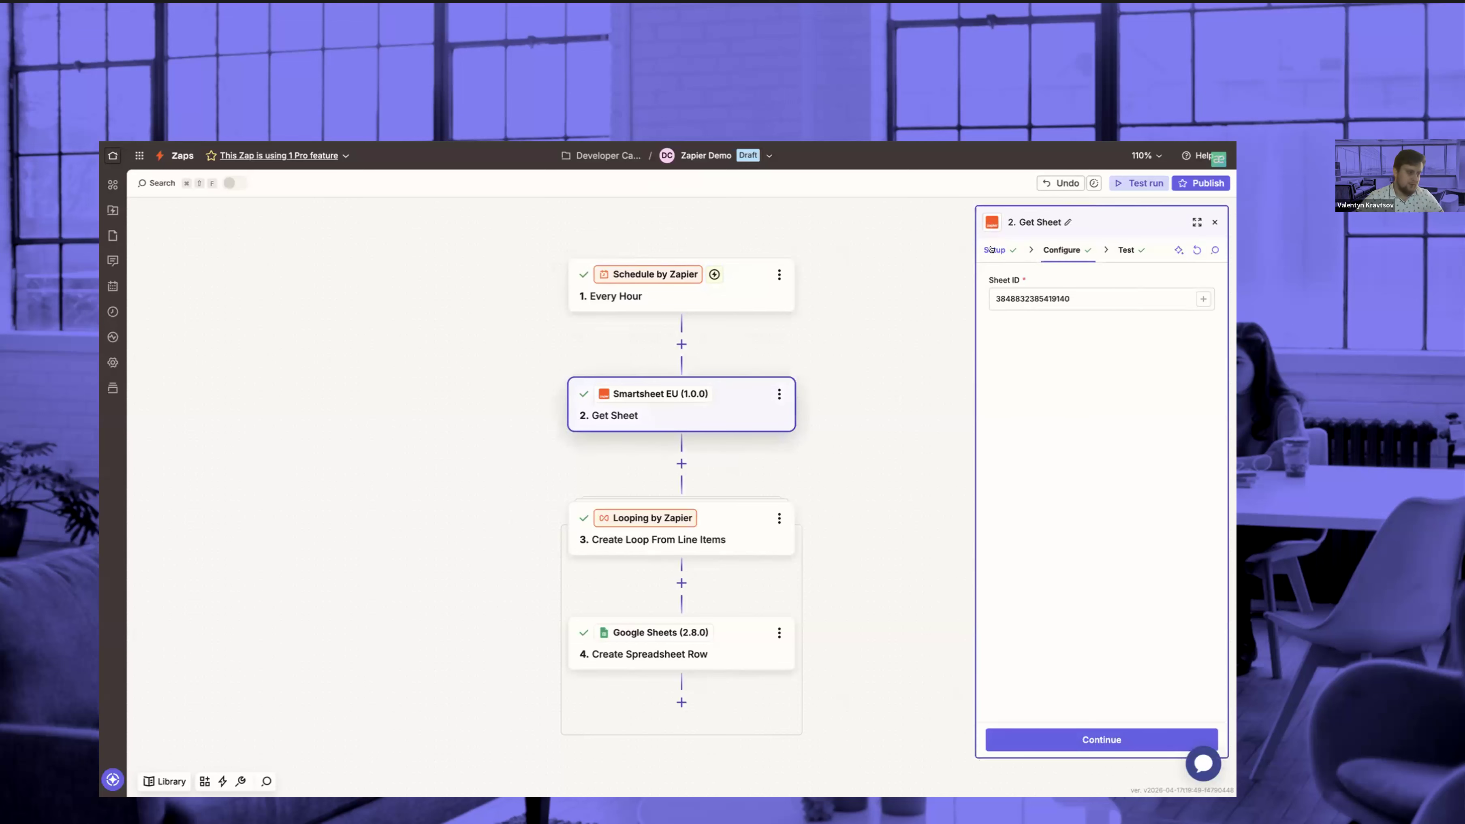
pyautogui.click(992, 250)
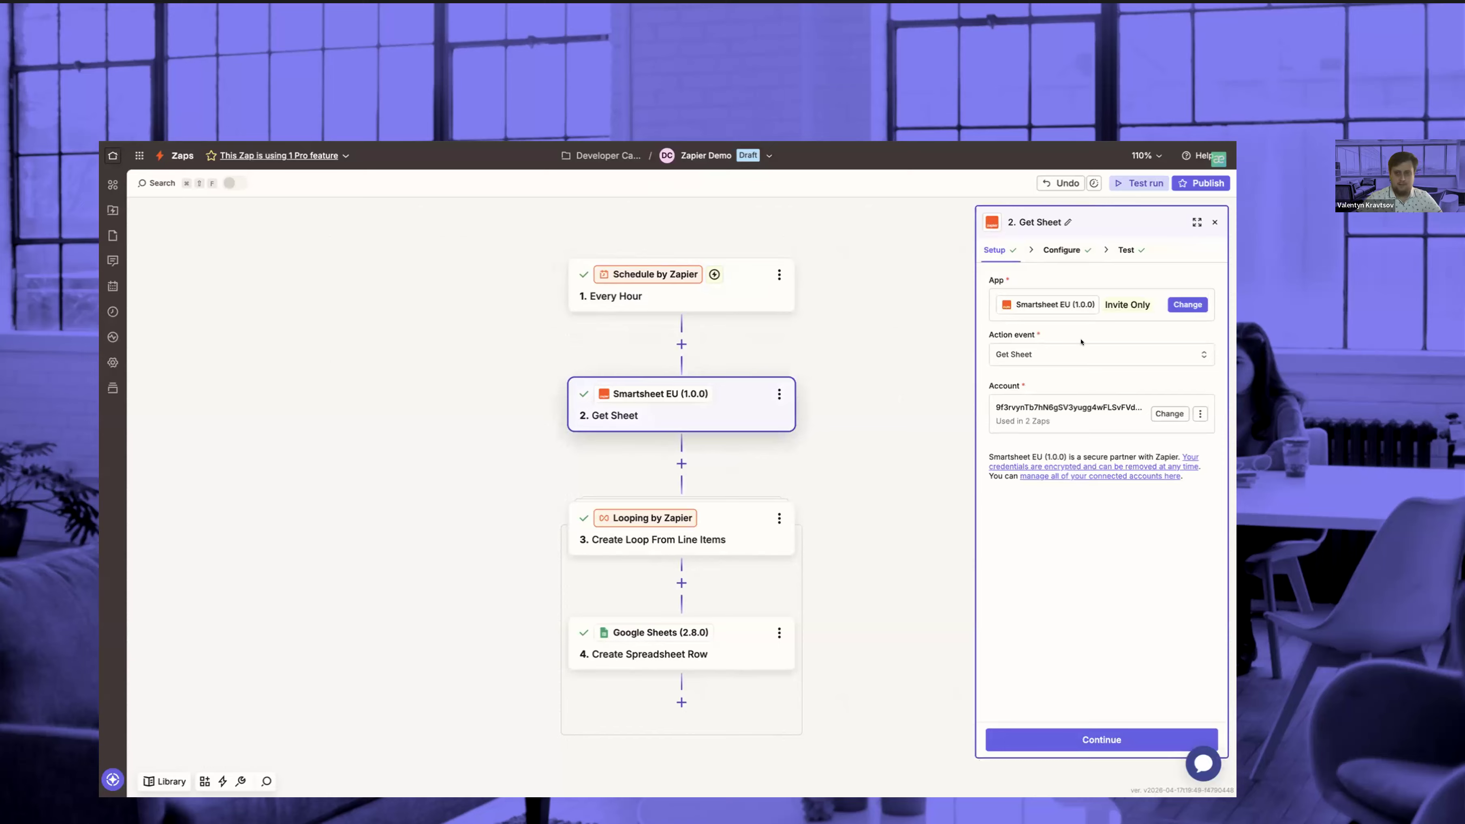
pyautogui.click(1059, 361)
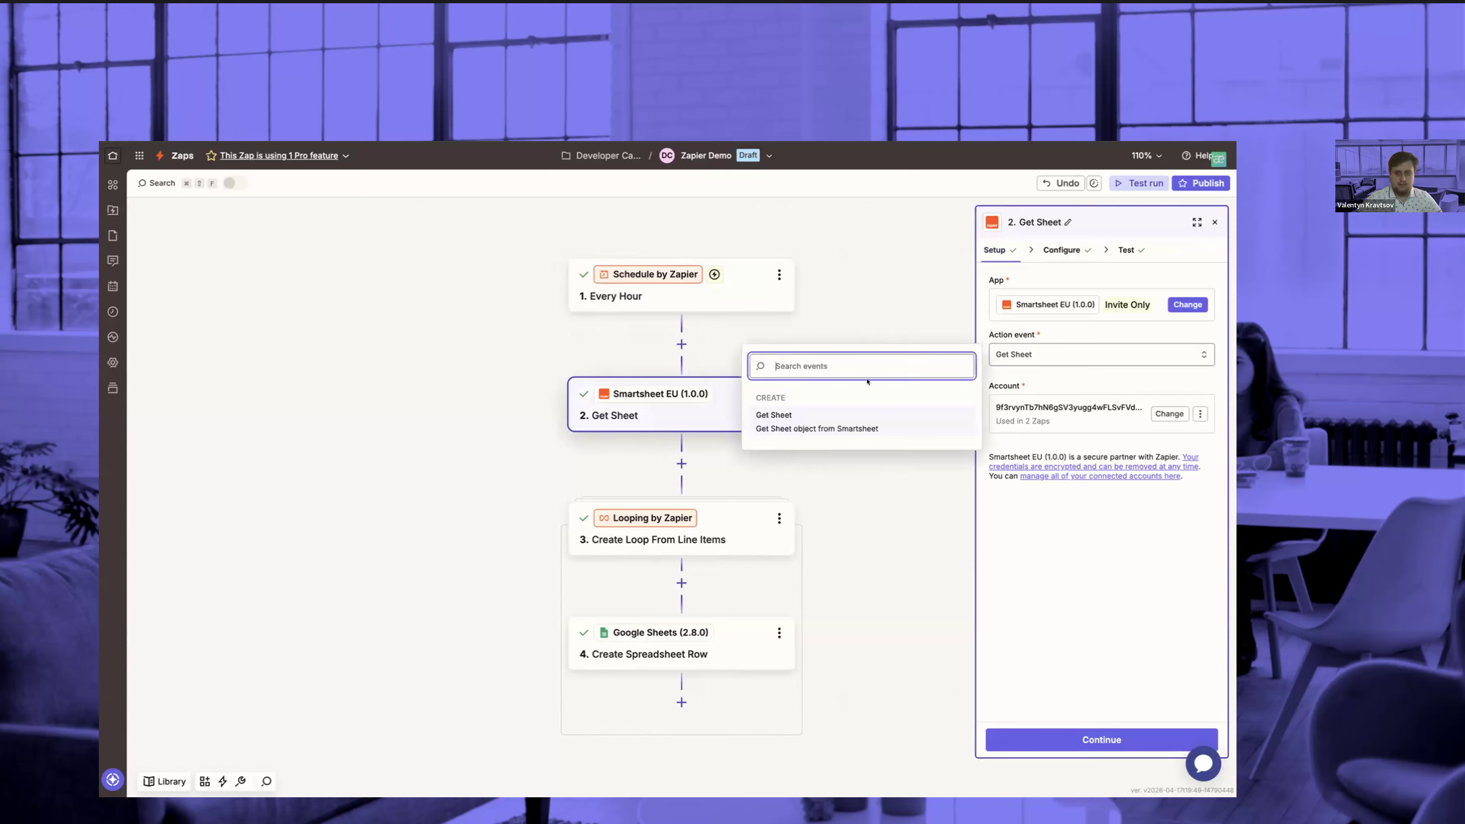
pyautogui.click(1057, 371)
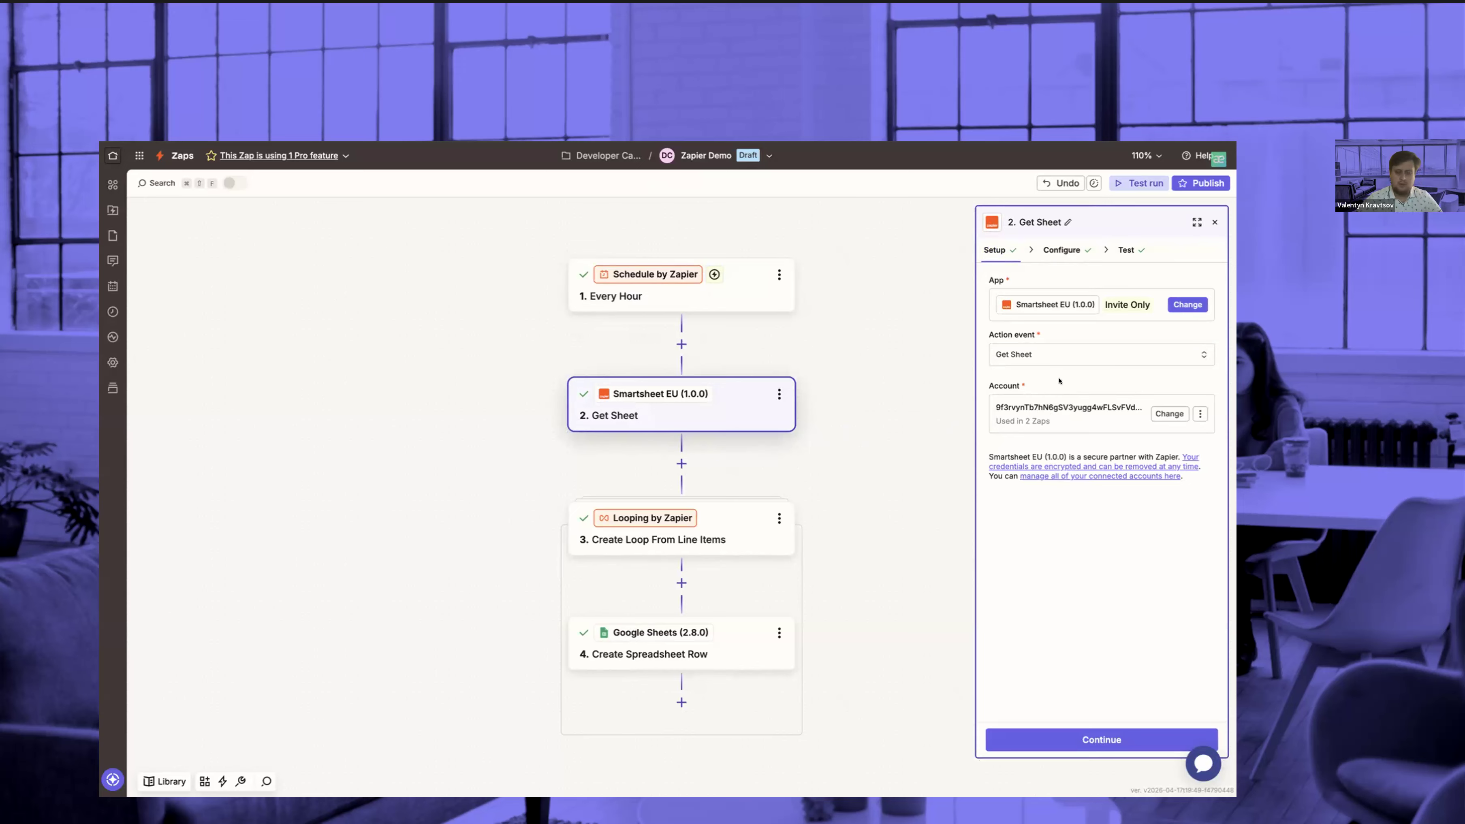
# View the Get Sheet configuration, switch to Smartsheet, and locate the Sheet ID in the Zapier Demo sheet's properties
pyautogui.click(1062, 251)
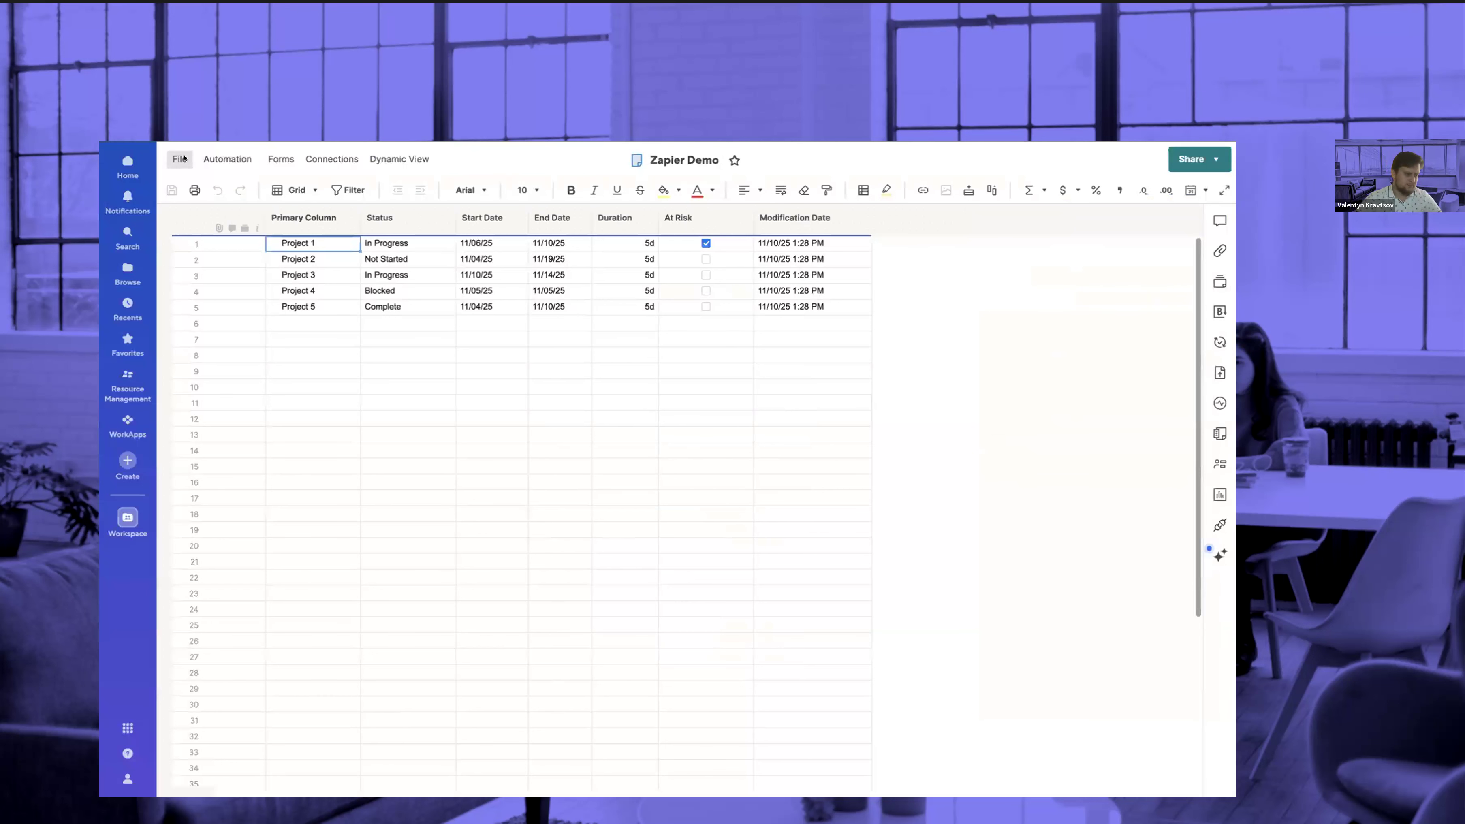
pyautogui.click(184, 158)
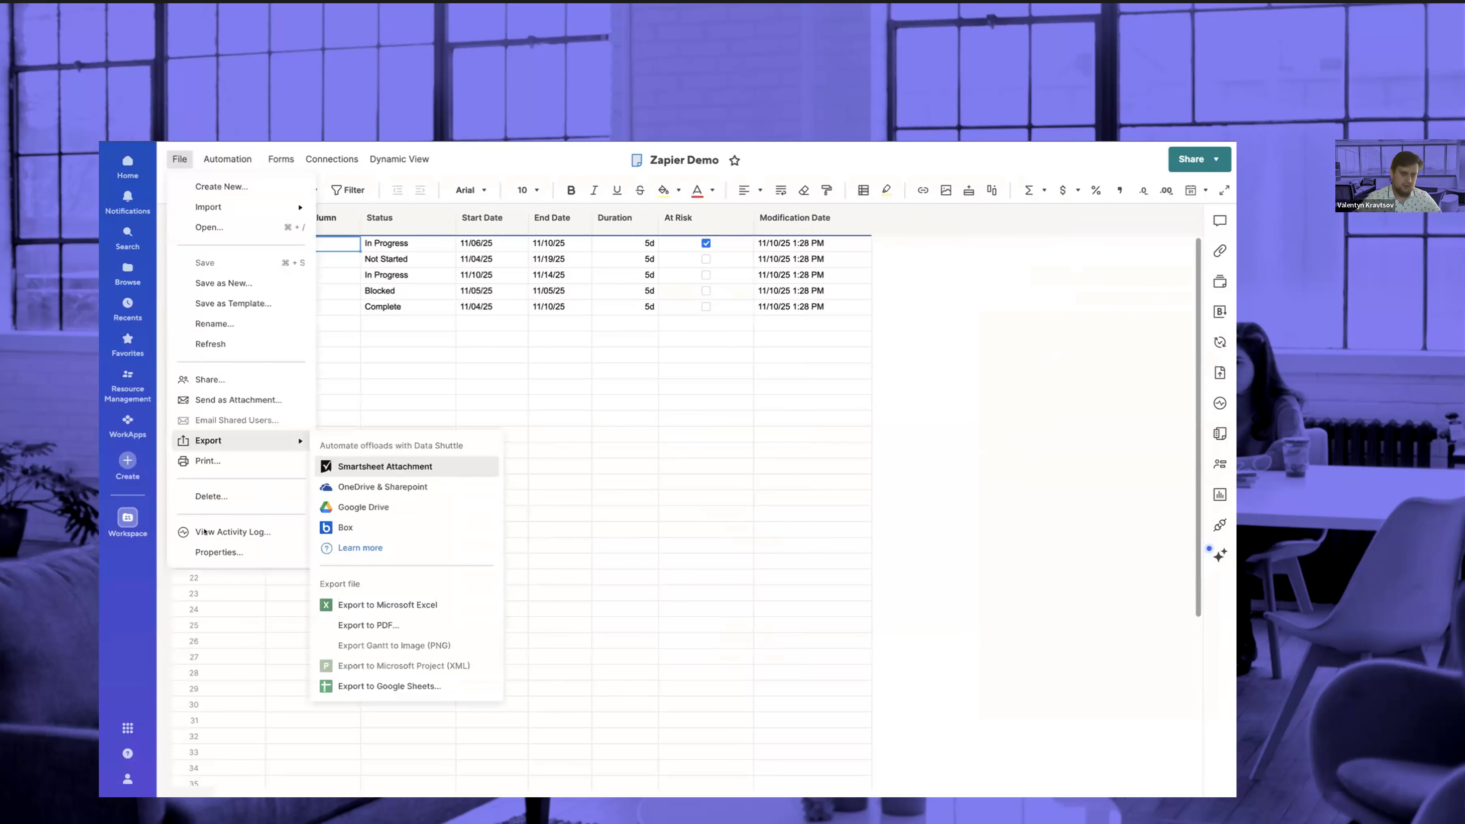
pyautogui.click(211, 553)
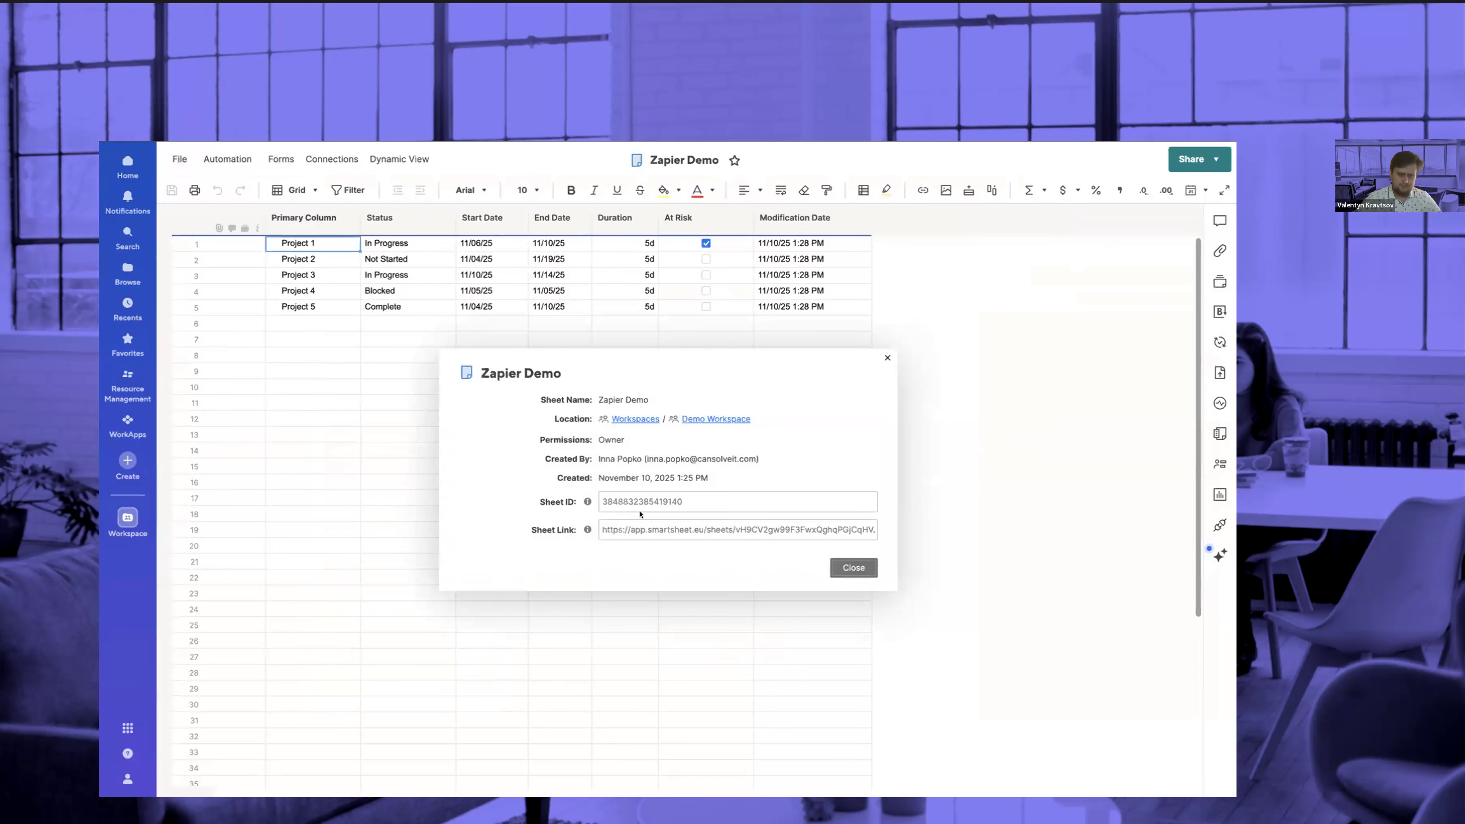
pyautogui.click(694, 500)
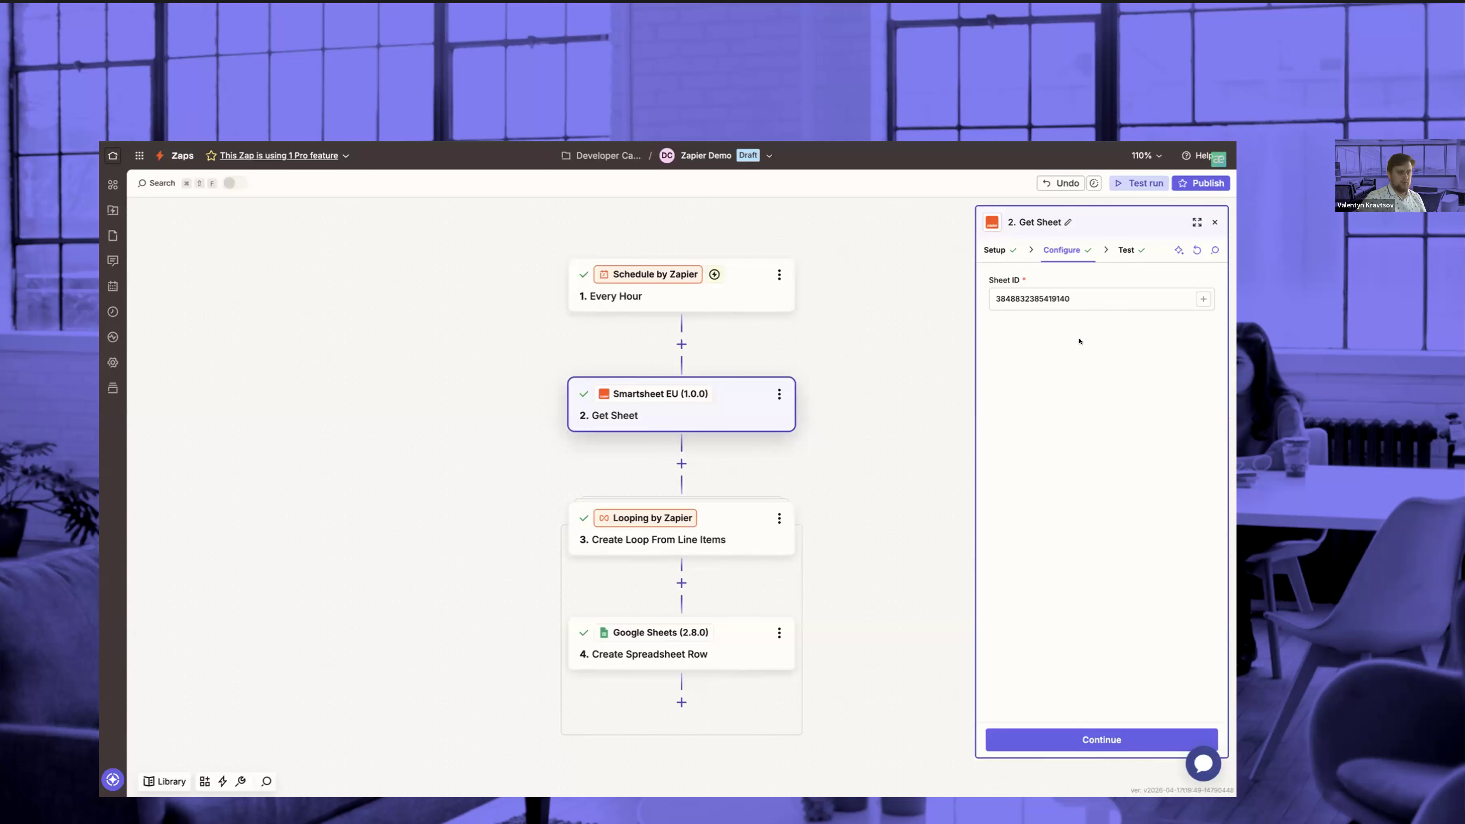
# Back in Zapier, test the Get Sheet step and examine the row data it returns
pyautogui.click(1072, 739)
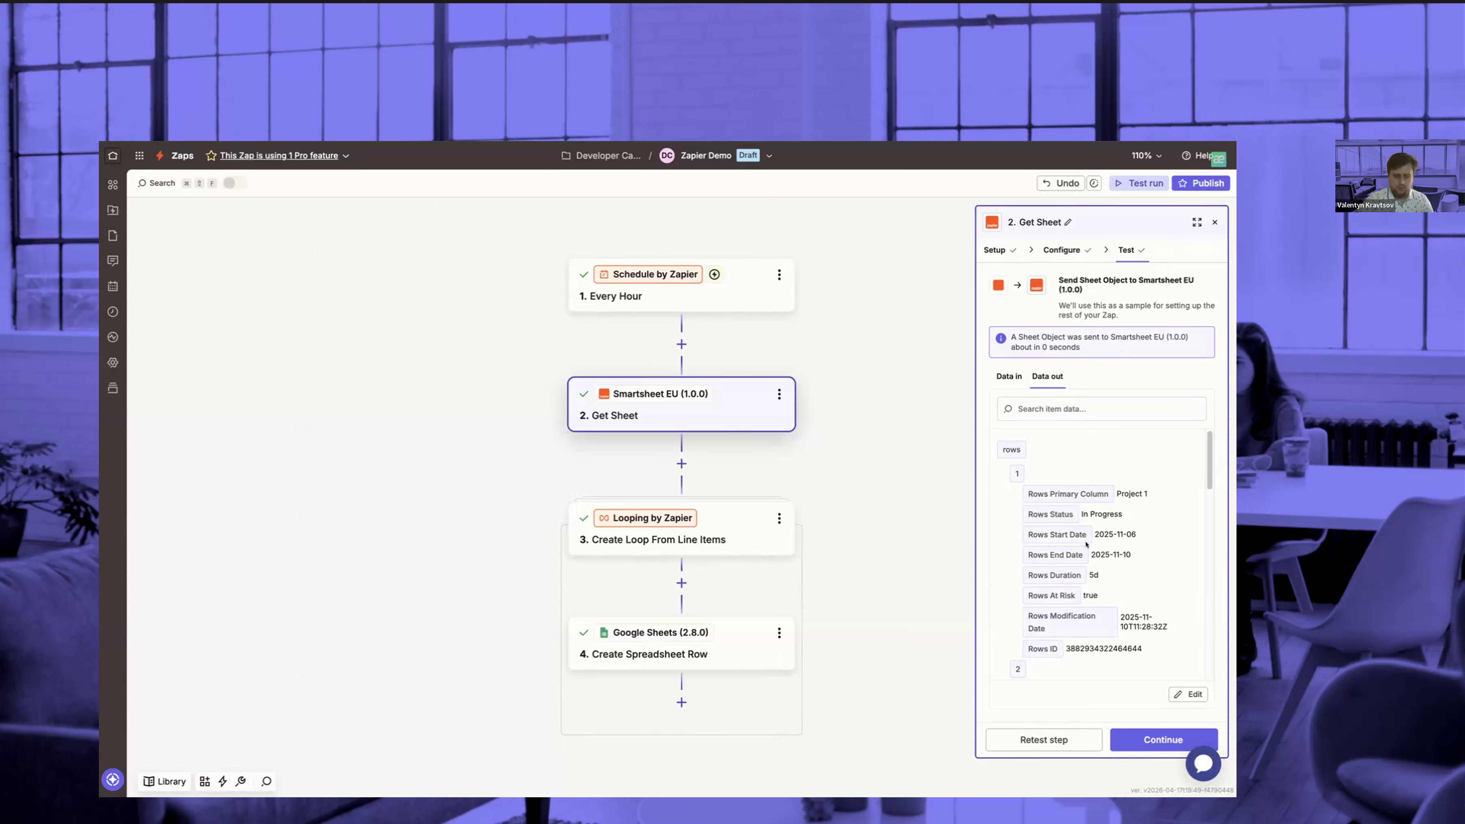
pyautogui.scroll(-8, 1087, 544)
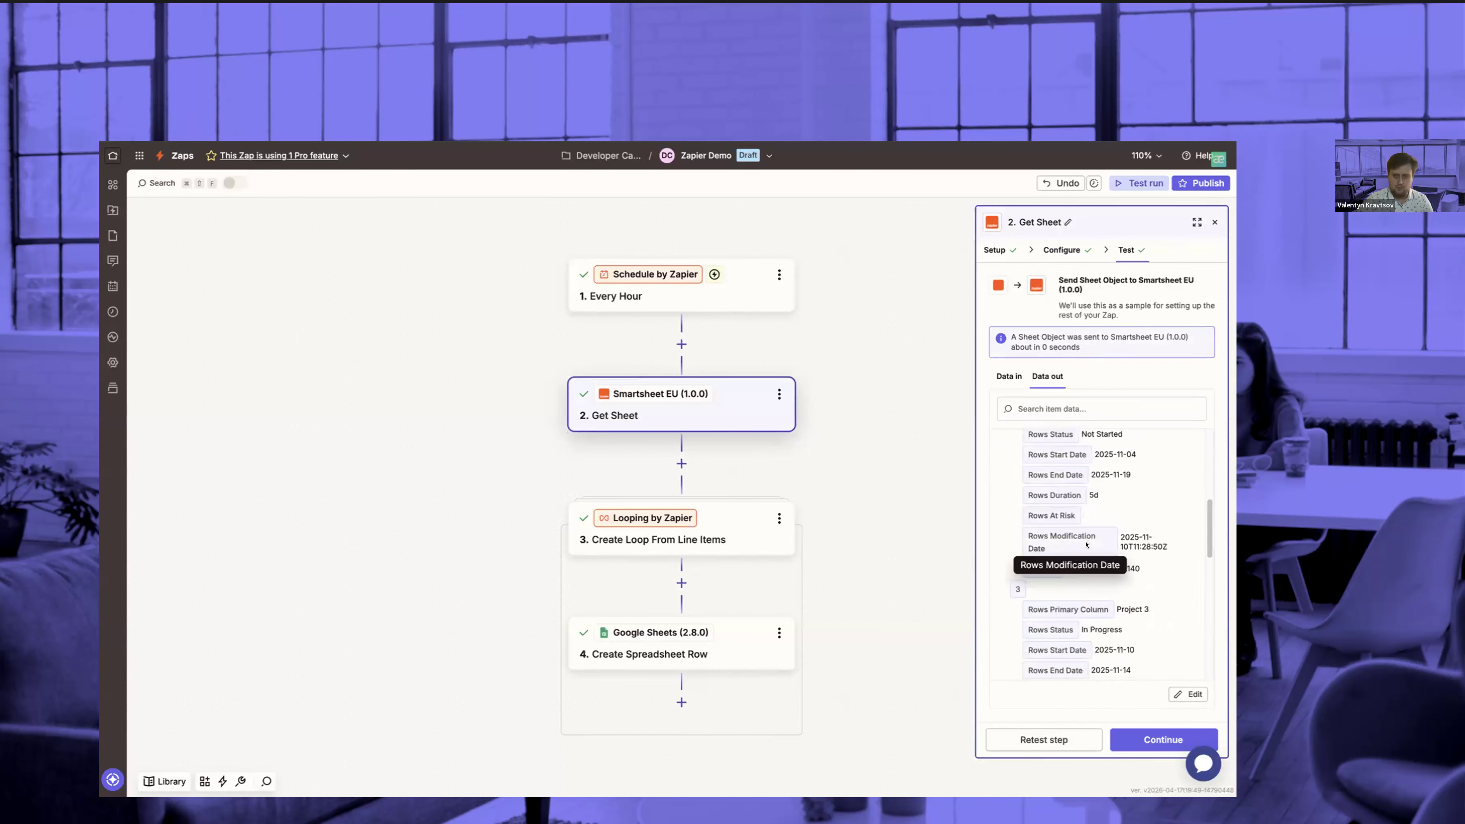
# Review the values to loop in the Create Loop From Line Items step, retest it, and examine its output data
pyautogui.click(724, 535)
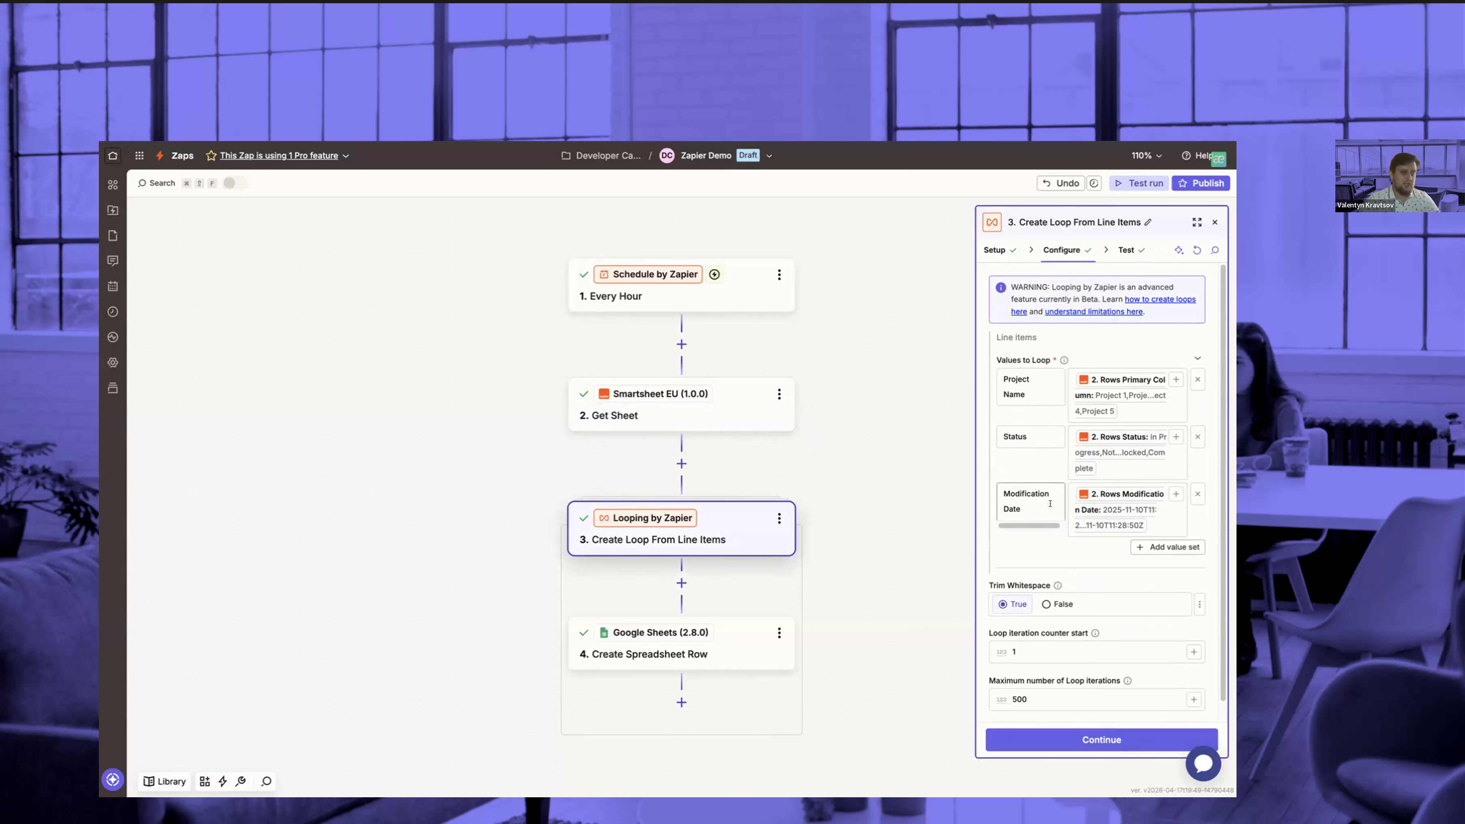
pyautogui.click(1082, 733)
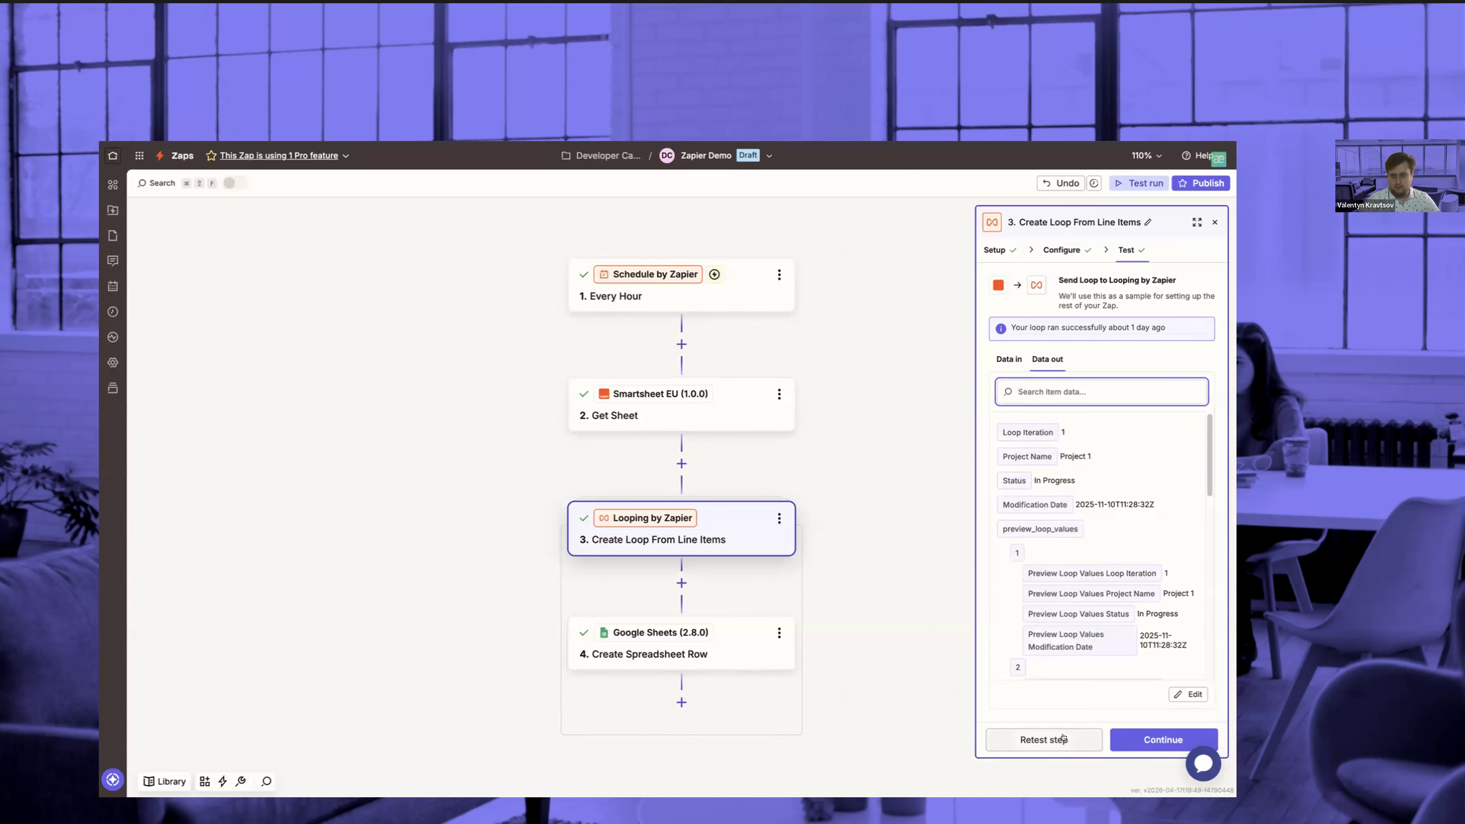
pyautogui.click(1074, 740)
pyautogui.scroll(-5, 1097, 575)
pyautogui.scroll(4, 1032, 548)
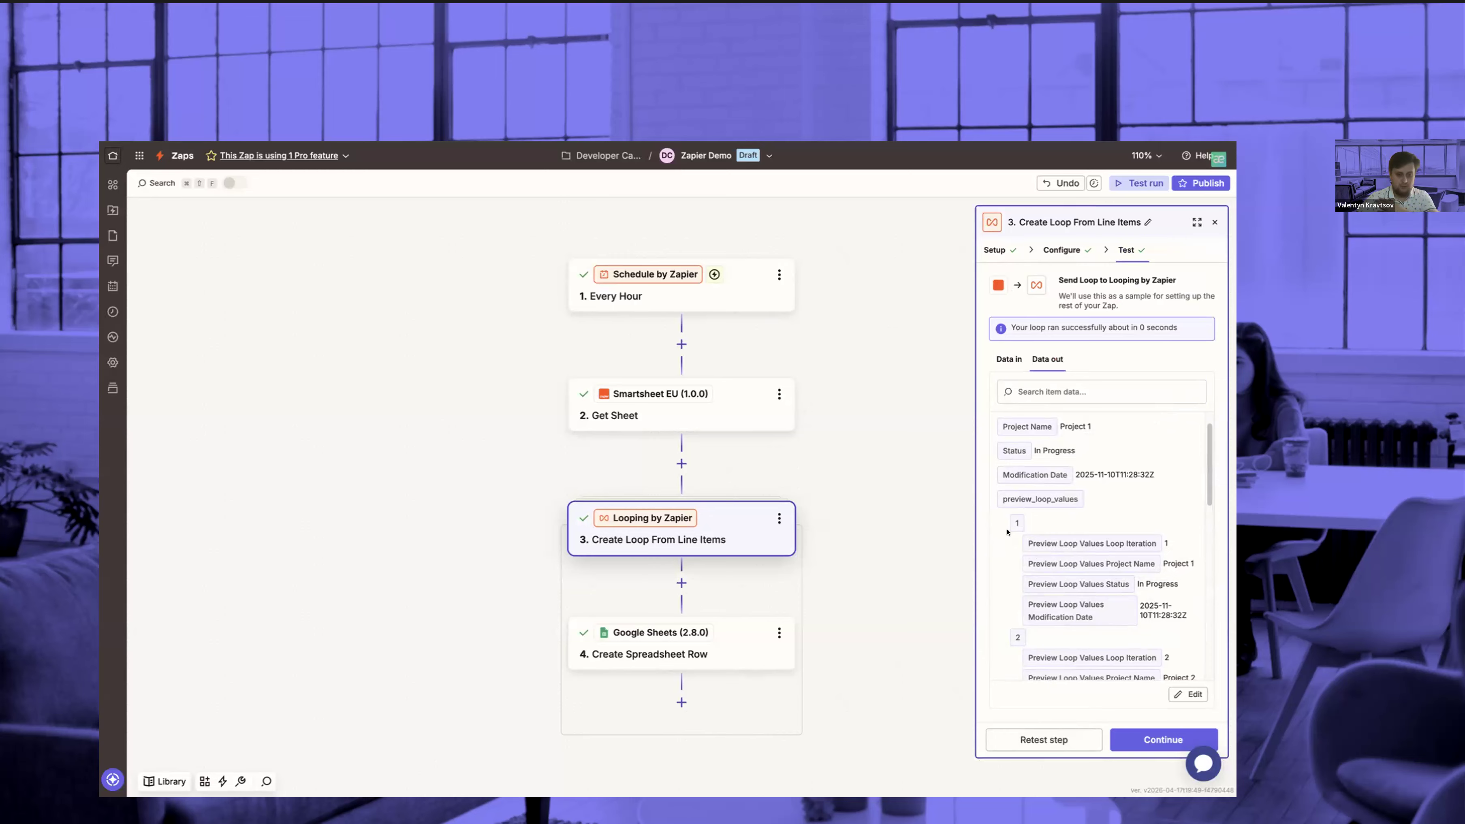
# Retest the Google Sheets Create Spreadsheet Row step and check the row it adds in the Zapier Demo spreadsheet
pyautogui.click(727, 638)
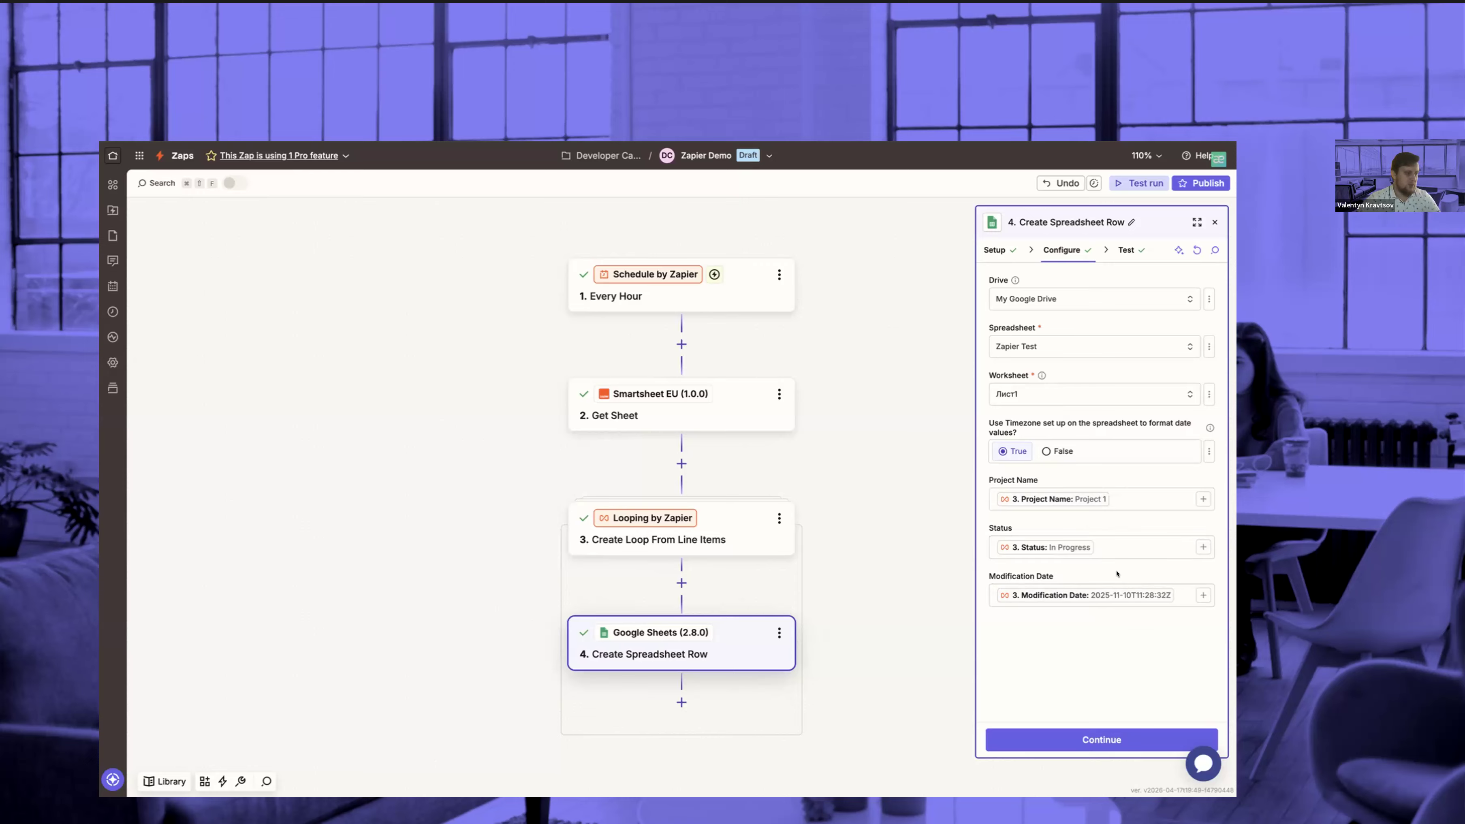
pyautogui.click(1094, 740)
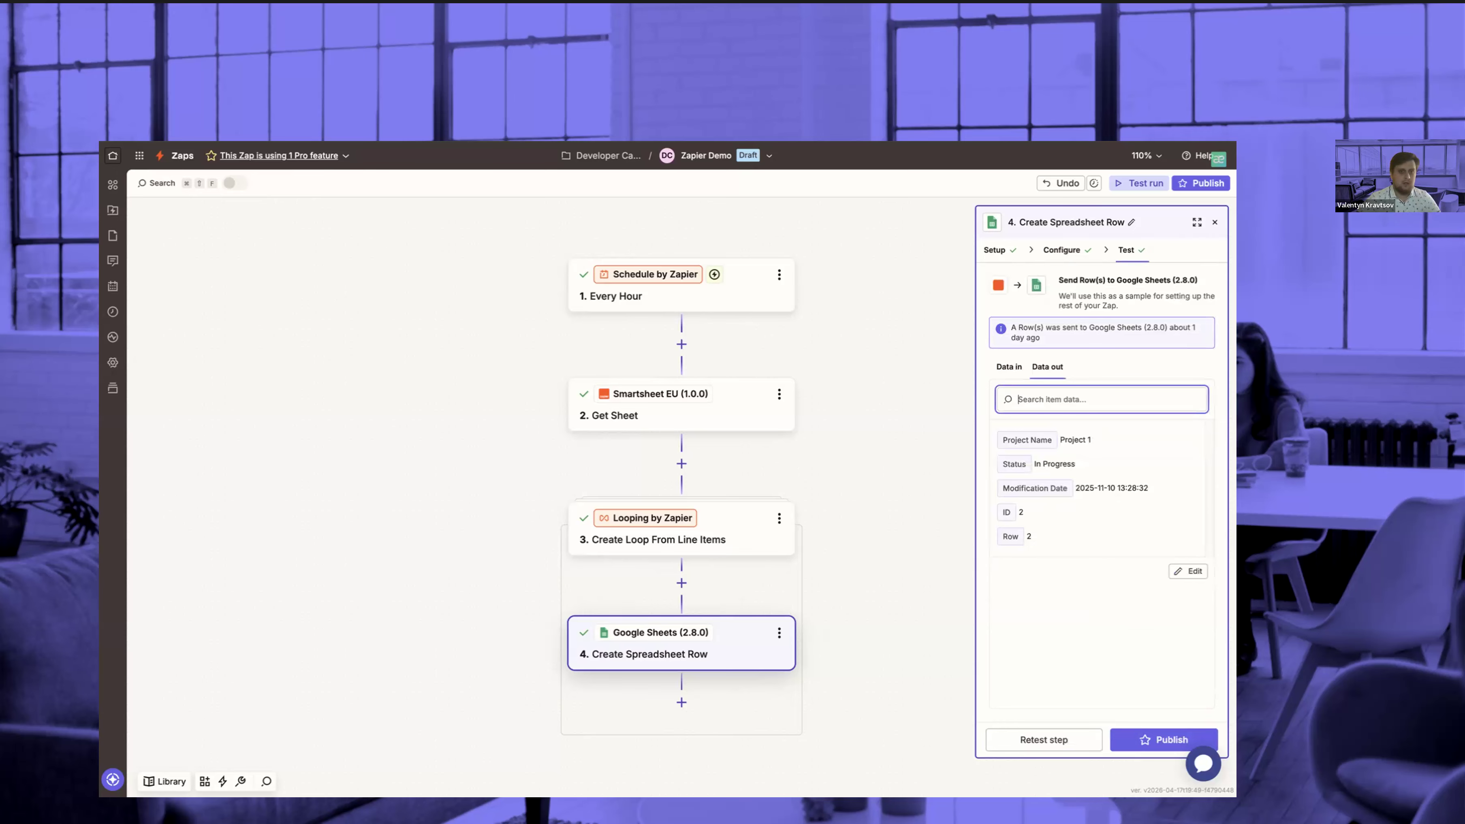
pyautogui.hotkey('ctrl', 'Tab')
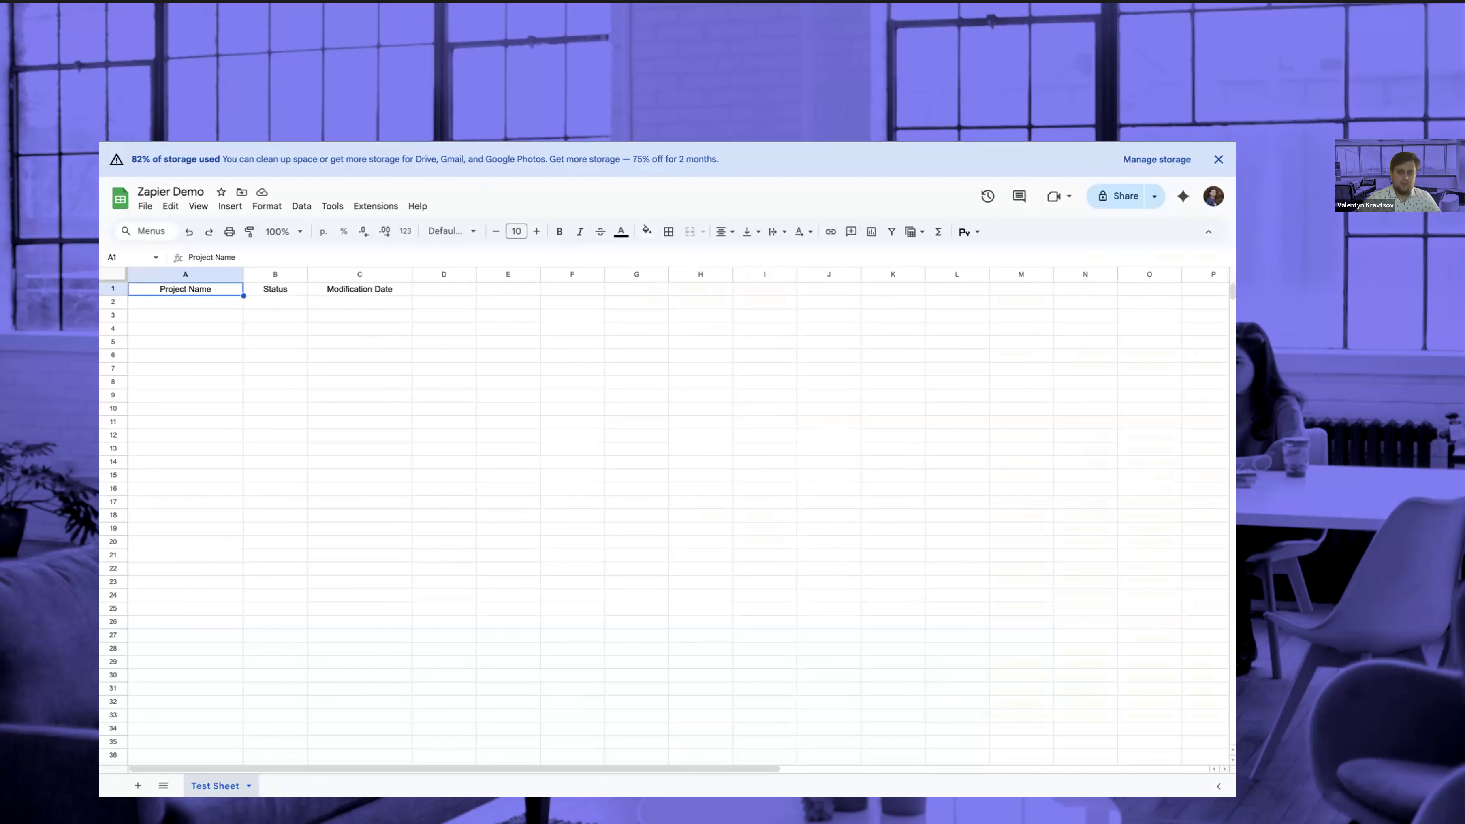
pyautogui.hotkey('ctrl', 'shift', 'Tab')
pyautogui.click(1040, 738)
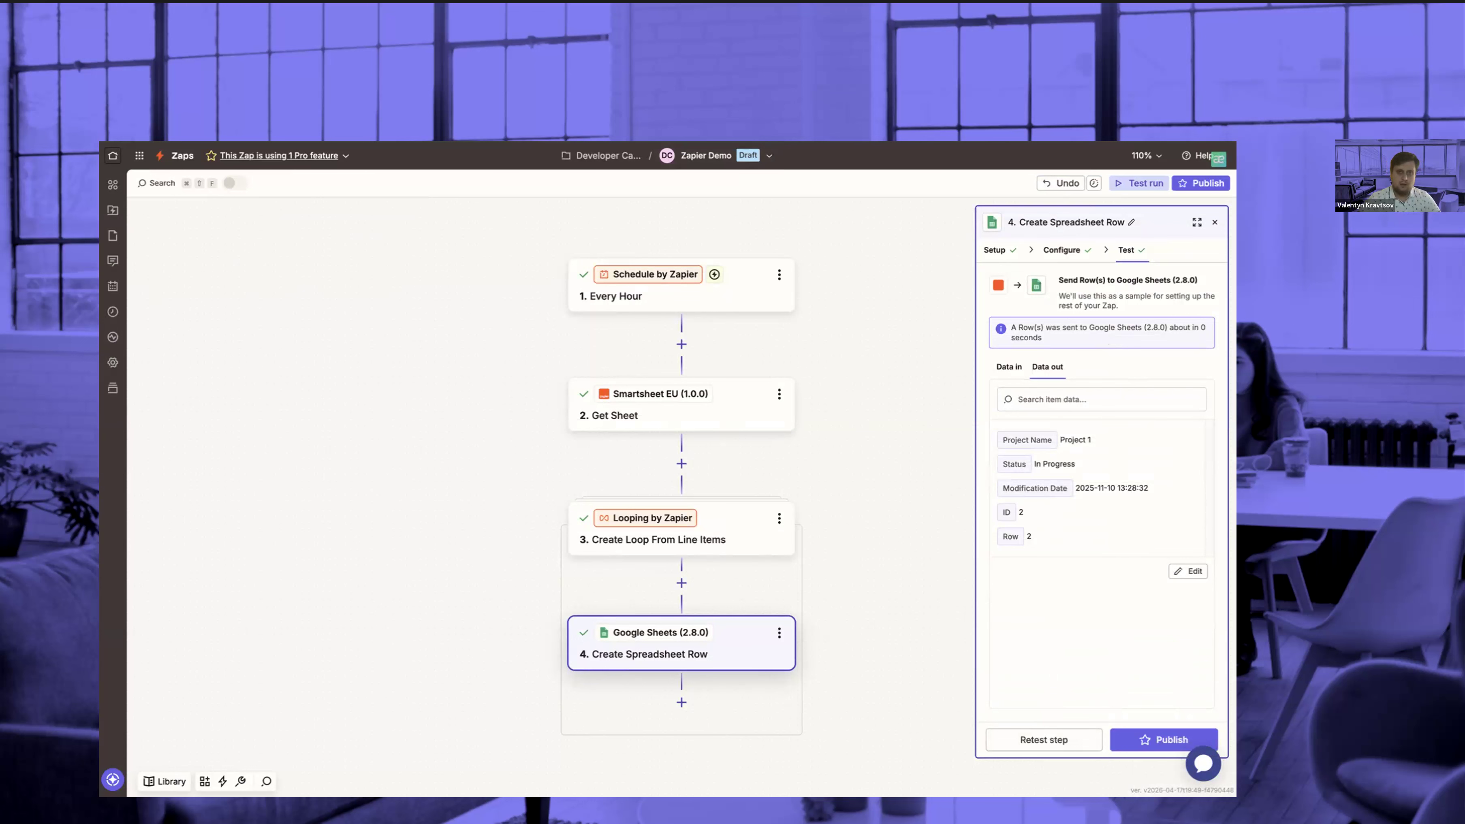
pyautogui.hotkey('ctrl', 'Tab')
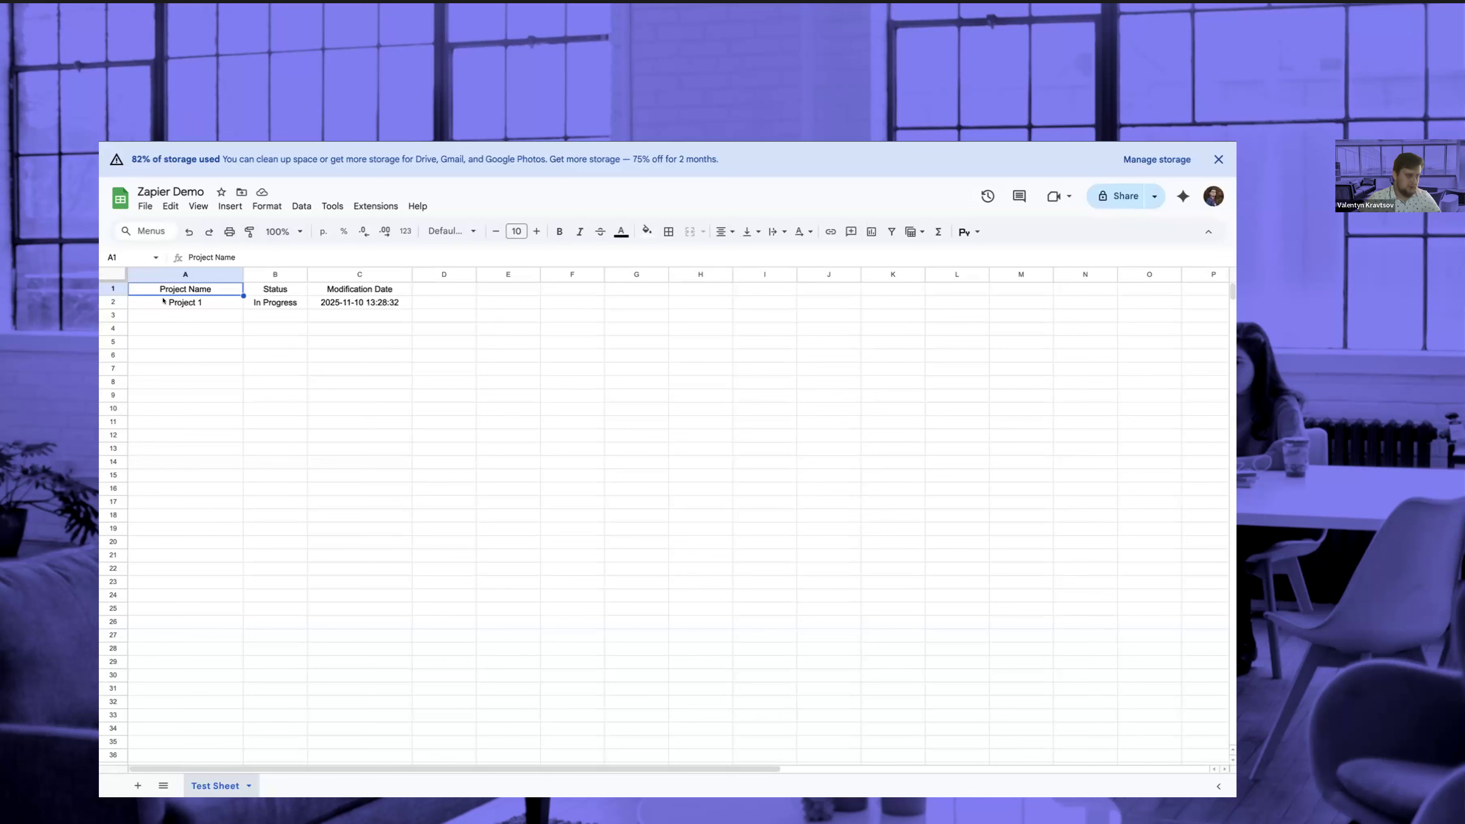